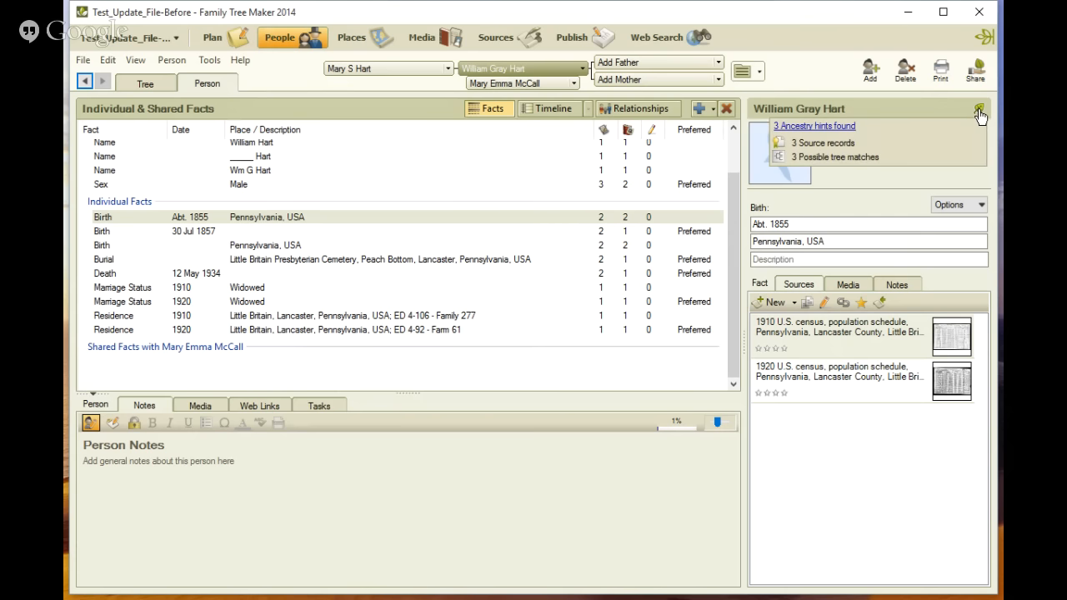
# Open the selected person's Ancestry hints and review the 1900 United States Federal Census match, including its household members.
pyautogui.click(978, 109)
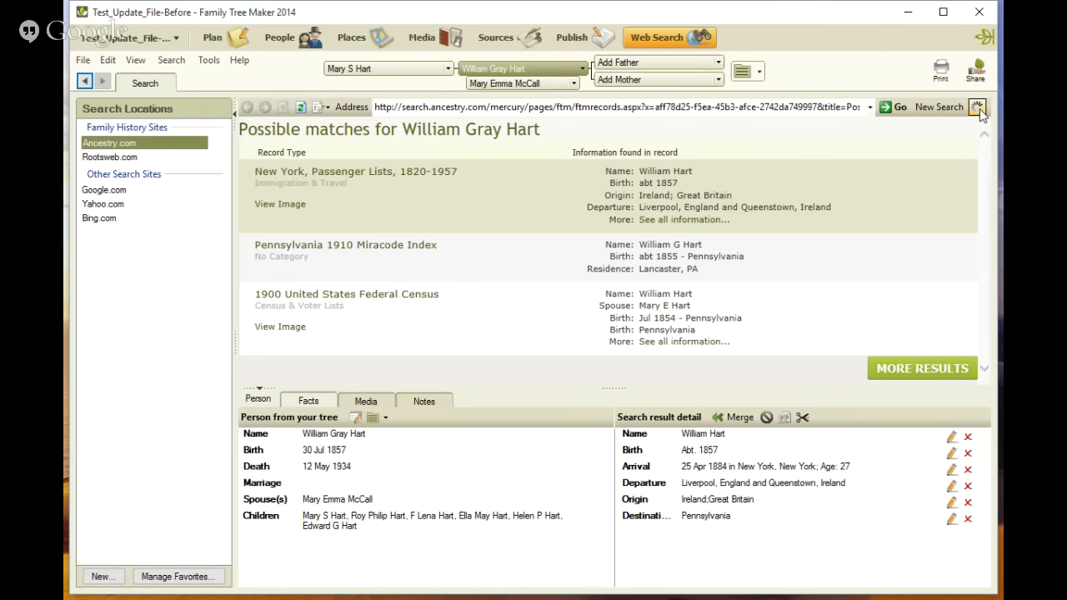
pyautogui.click(385, 298)
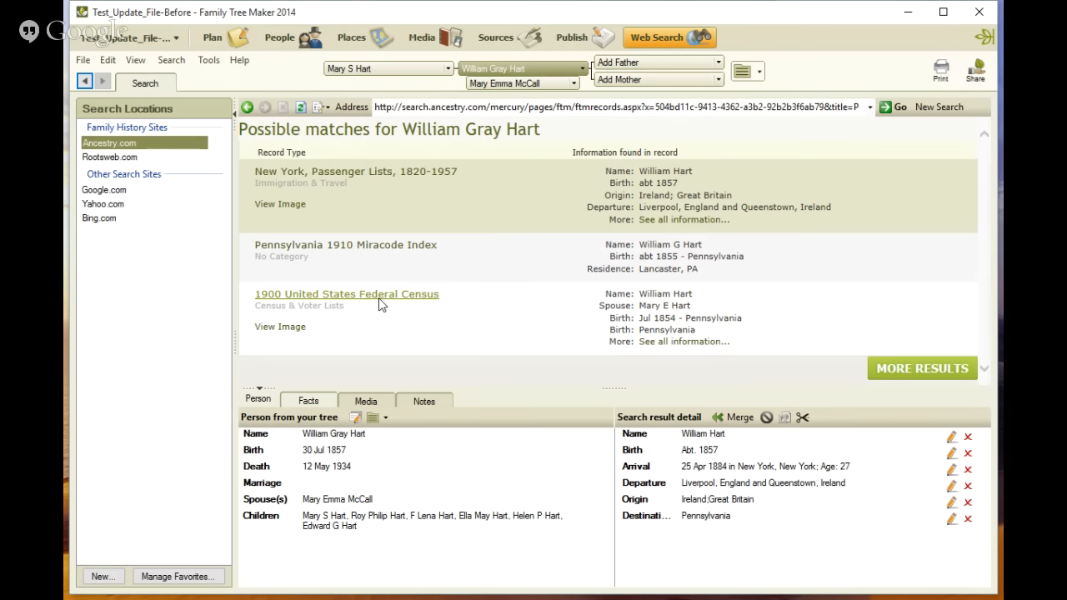
pyautogui.click(378, 302)
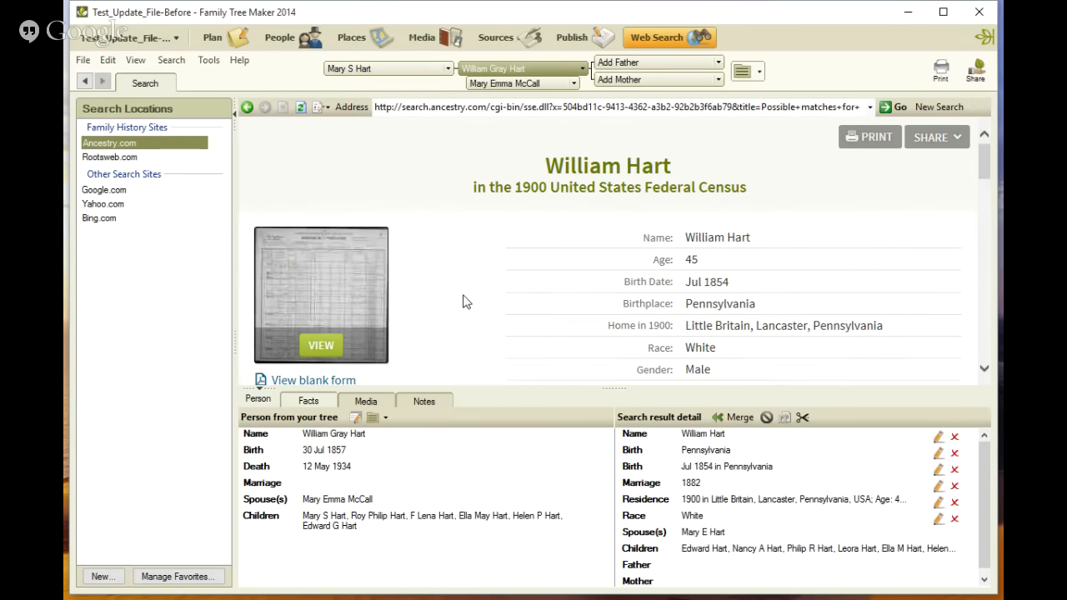
pyautogui.scroll(-1, 495, 292)
pyautogui.scroll(-3, 495, 292)
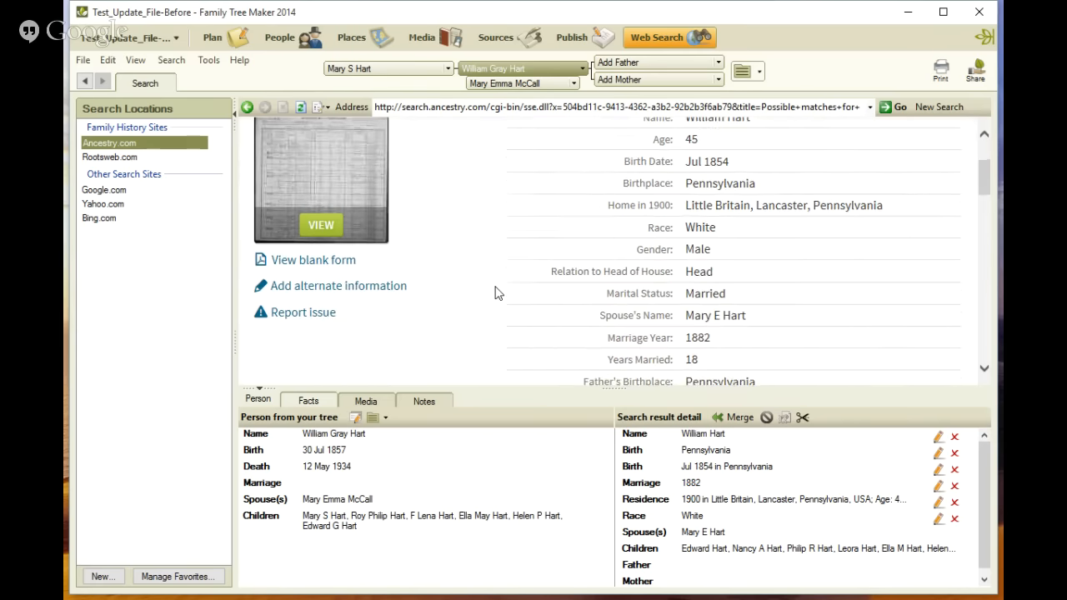
pyautogui.scroll(-7, 495, 293)
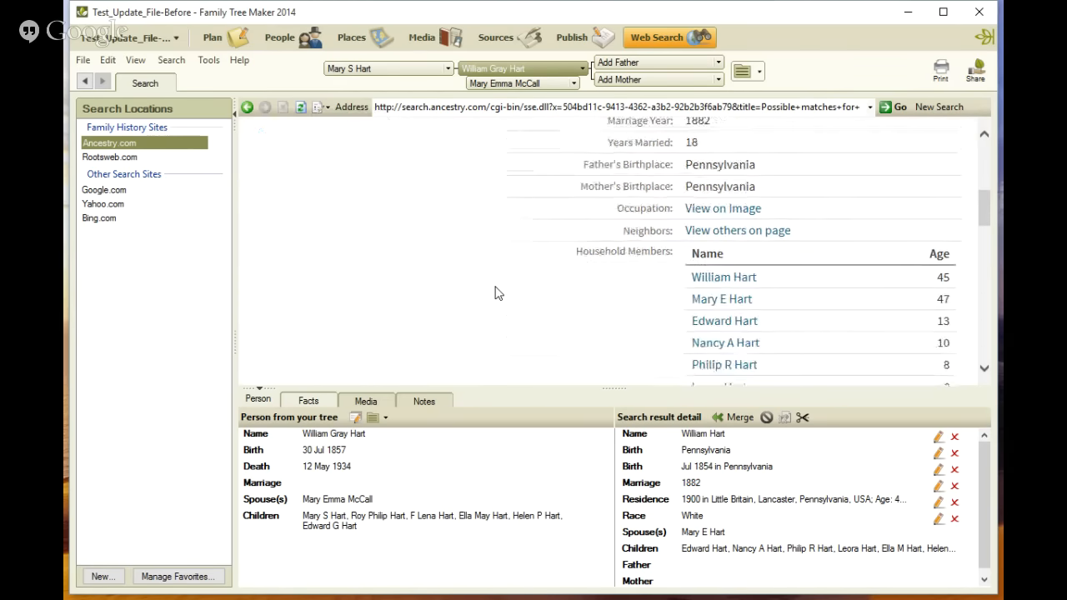
pyautogui.scroll(6, 495, 293)
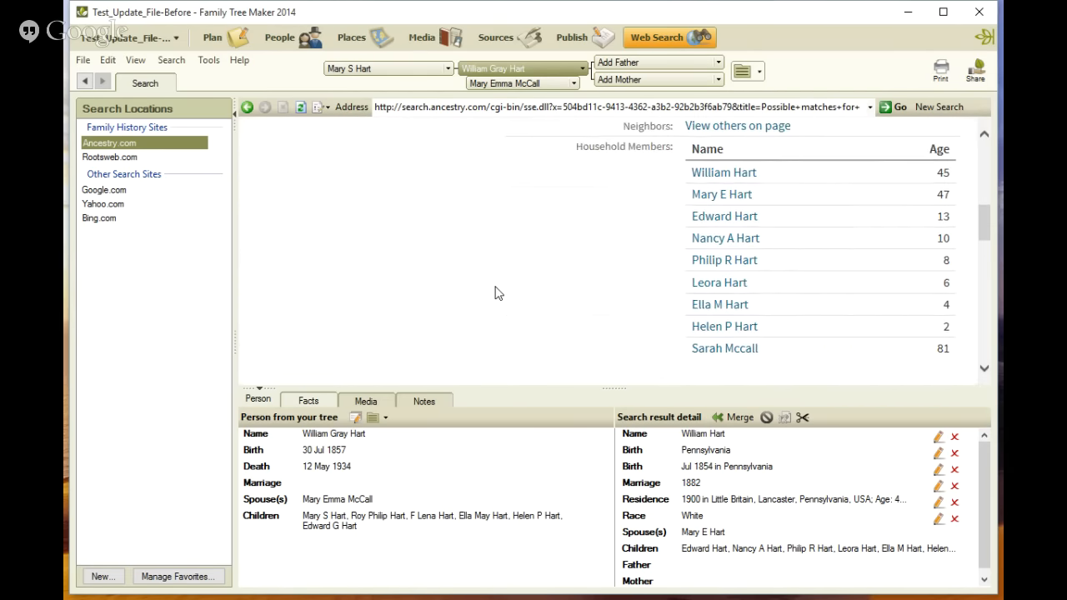
pyautogui.scroll(3, 495, 292)
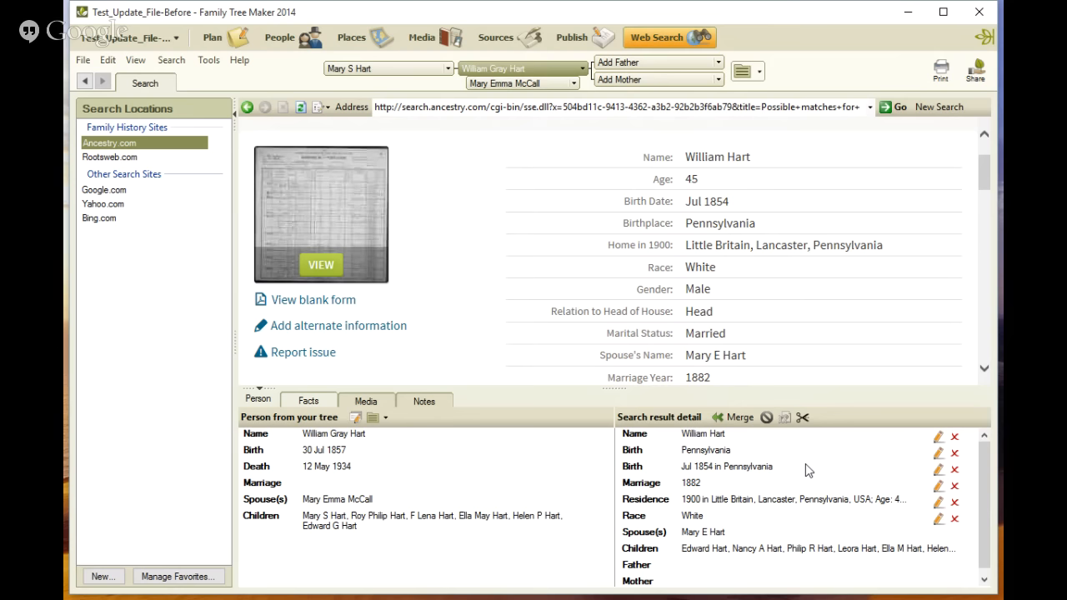
# Start merging the census record into the selected person, keeping the tree's name, birth and residence preferred and the census versions alternate.
pyautogui.click(740, 418)
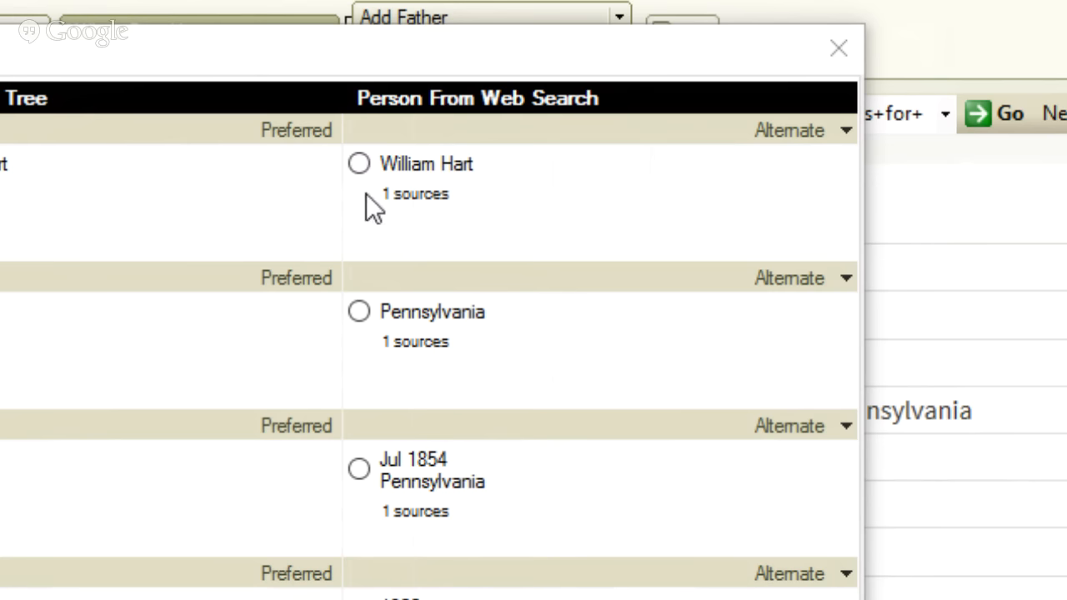
pyautogui.click(360, 164)
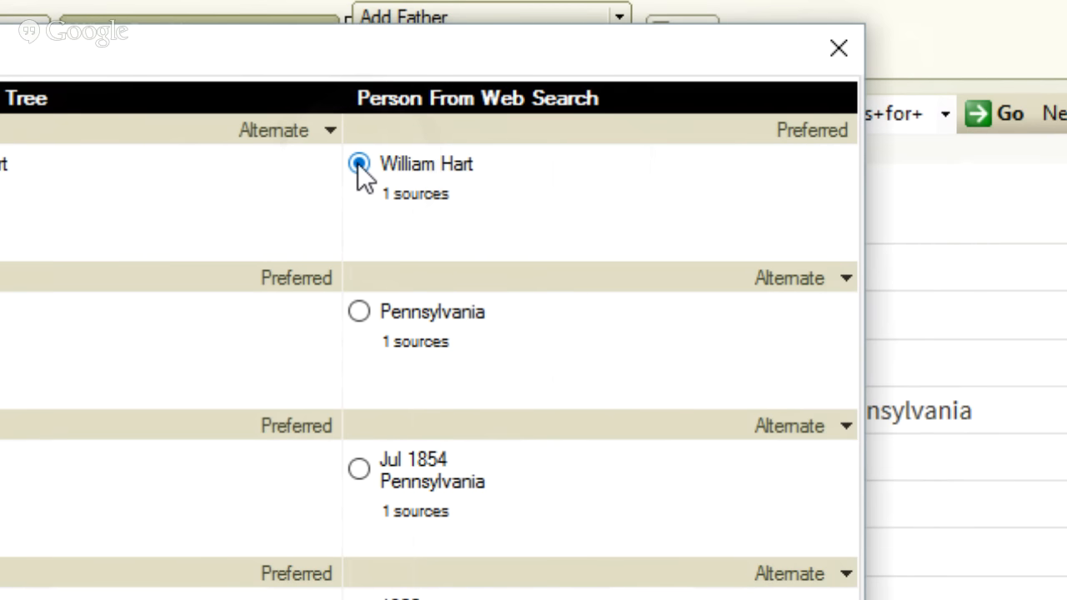
pyautogui.click(0, 169)
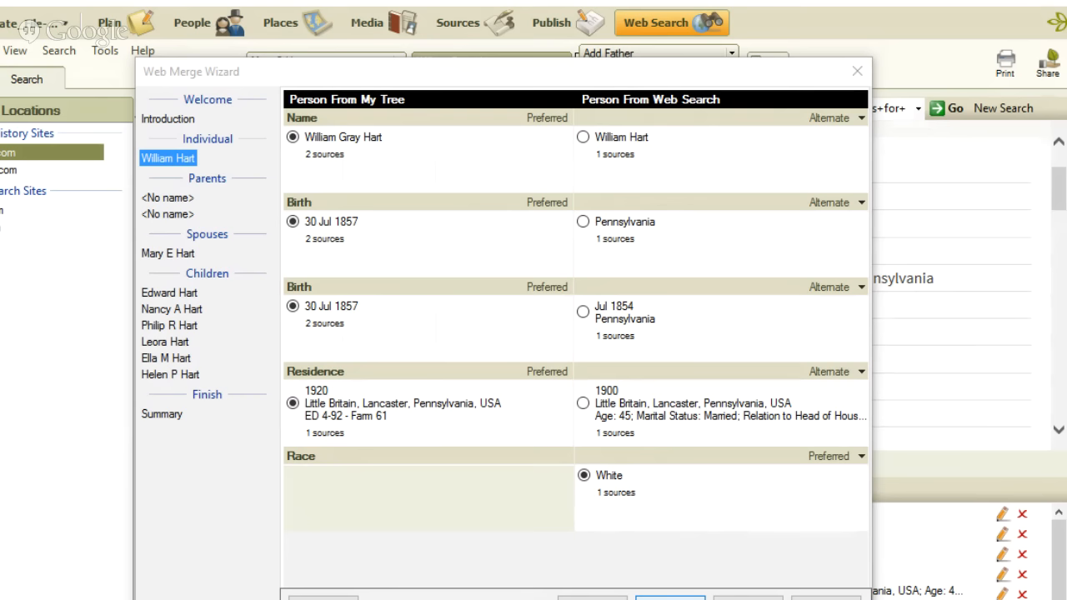
pyautogui.click(670, 597)
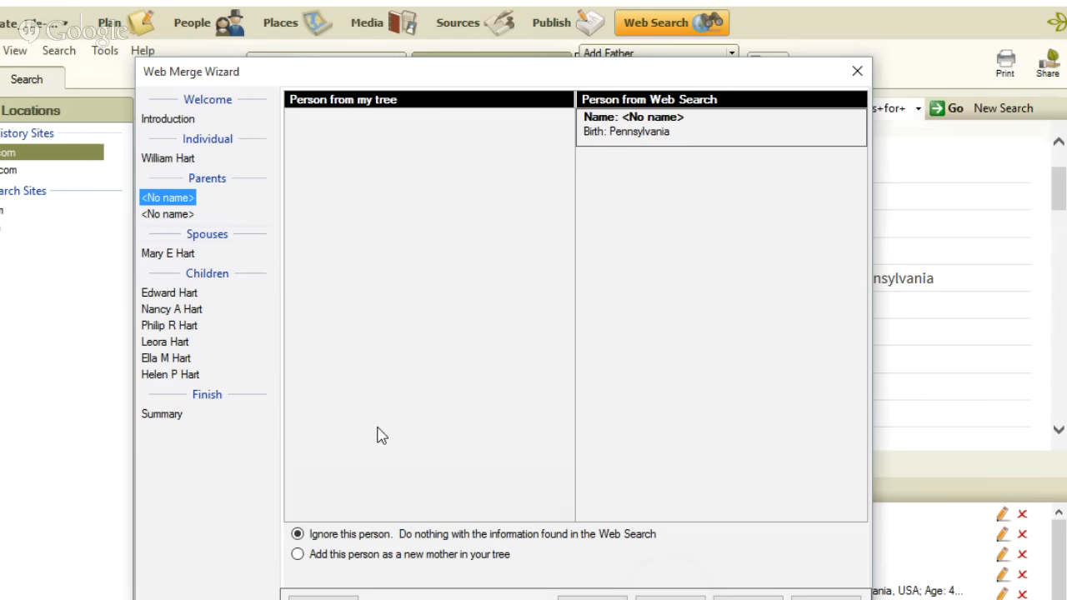
# Add both unnamed census parents to the tree as new mother and new father in the same new family.
pyautogui.click(298, 555)
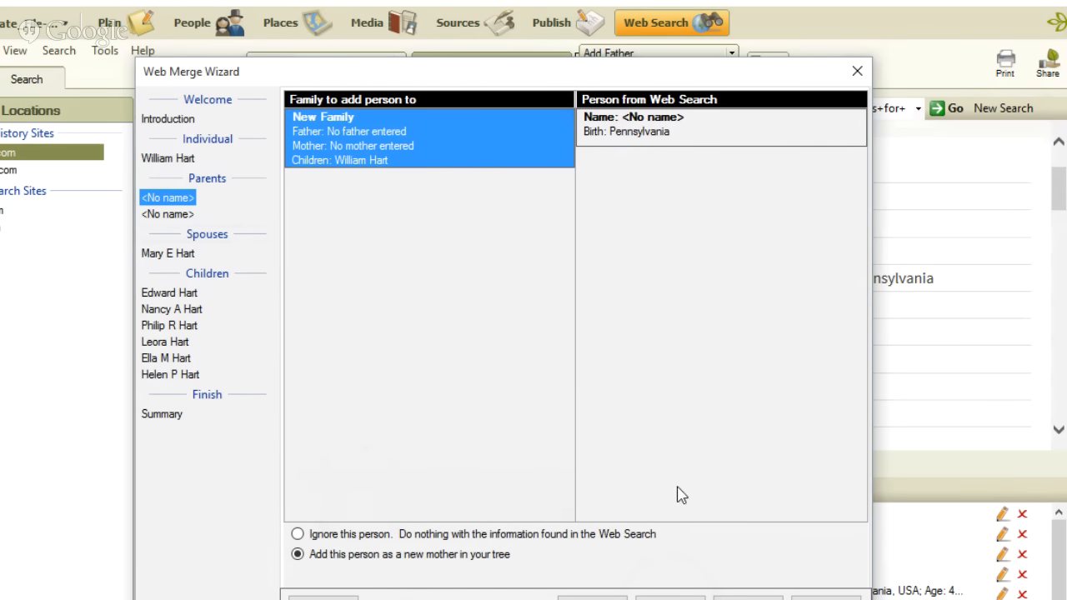
pyautogui.click(670, 598)
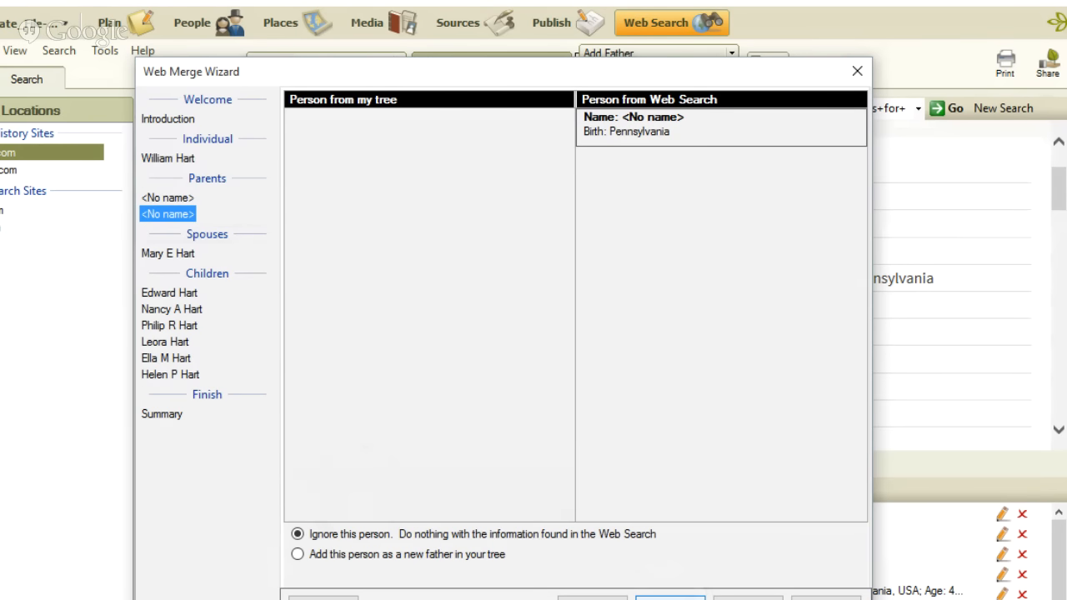
pyautogui.click(297, 554)
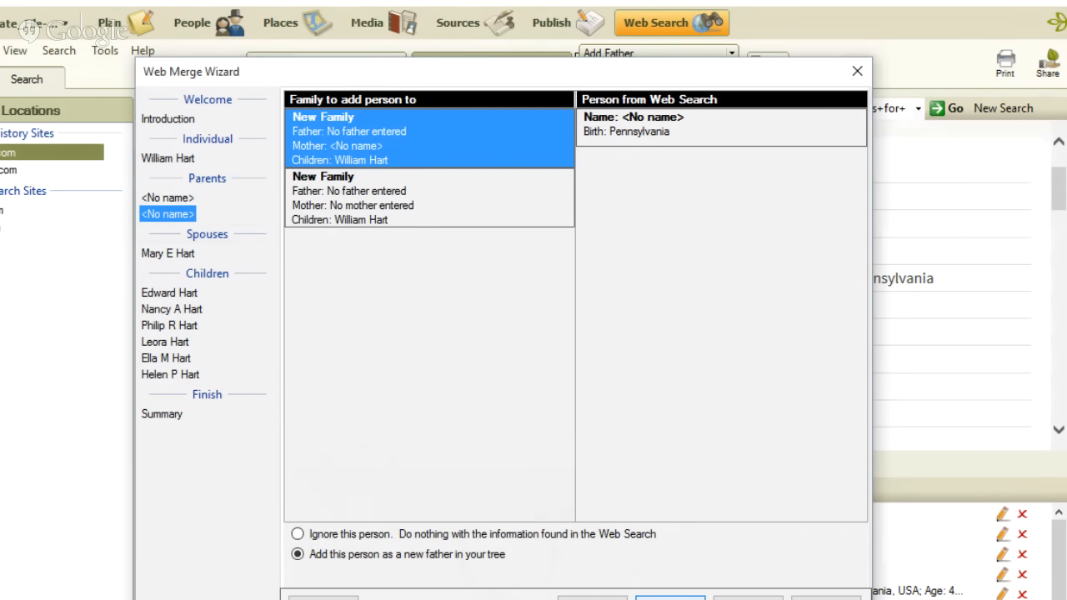
pyautogui.click(670, 597)
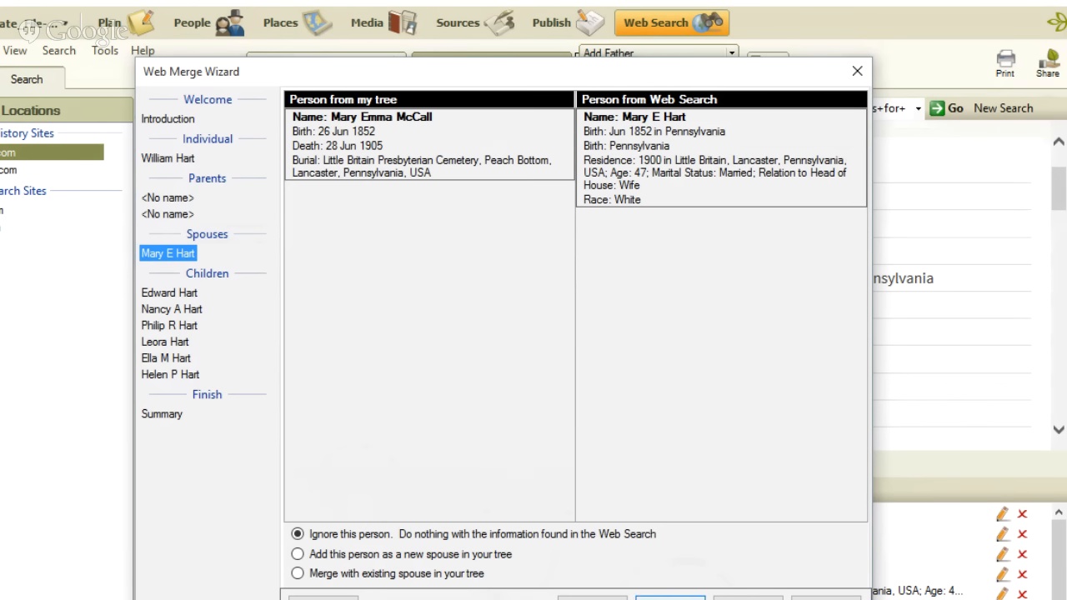
# Merge the census spouse with the existing spouse, keeping the tree's name and birth preferred and including the census residence, race and marriage.
pyautogui.click(299, 575)
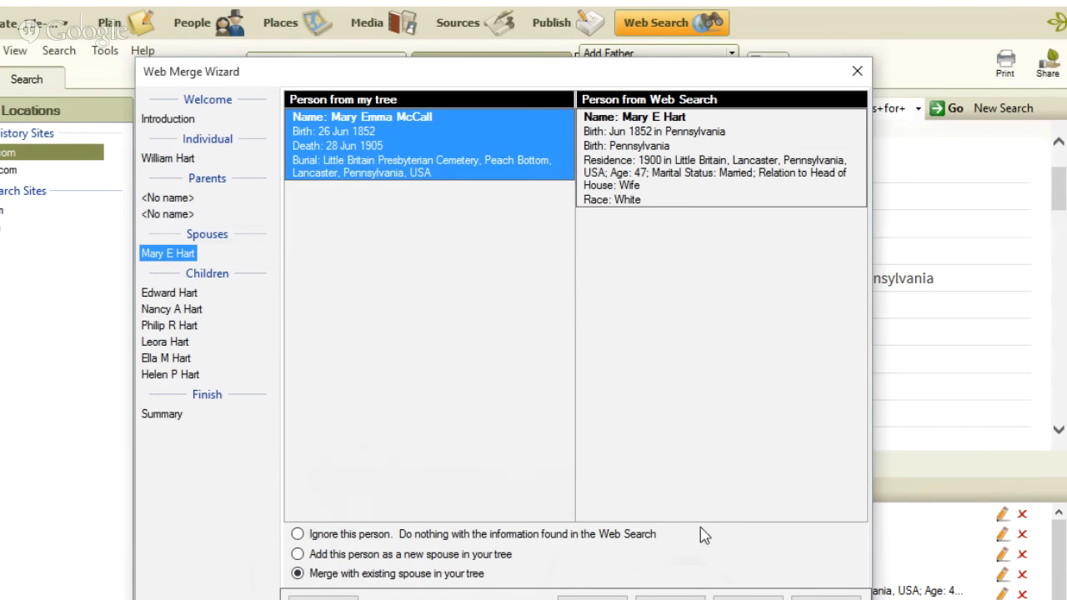
pyautogui.click(670, 598)
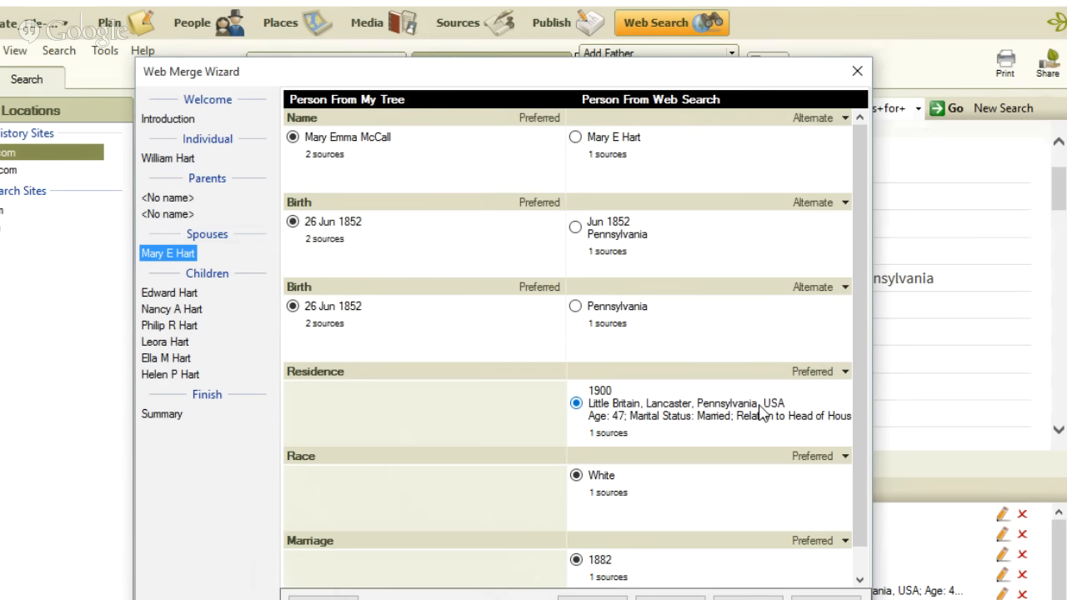
pyautogui.moveTo(859, 478); pyautogui.dragTo(860, 556)
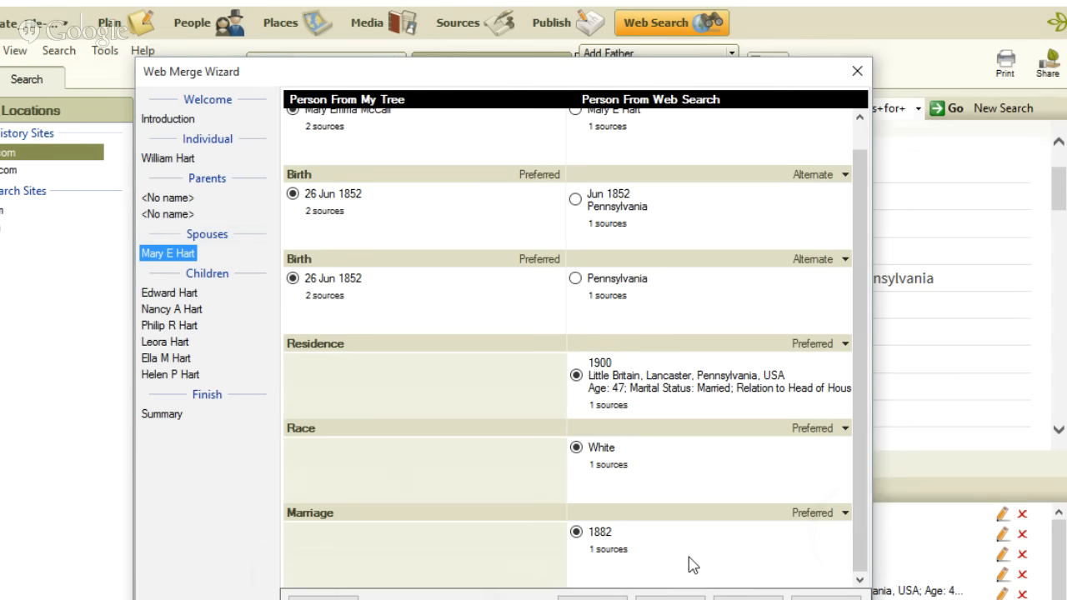
pyautogui.click(671, 596)
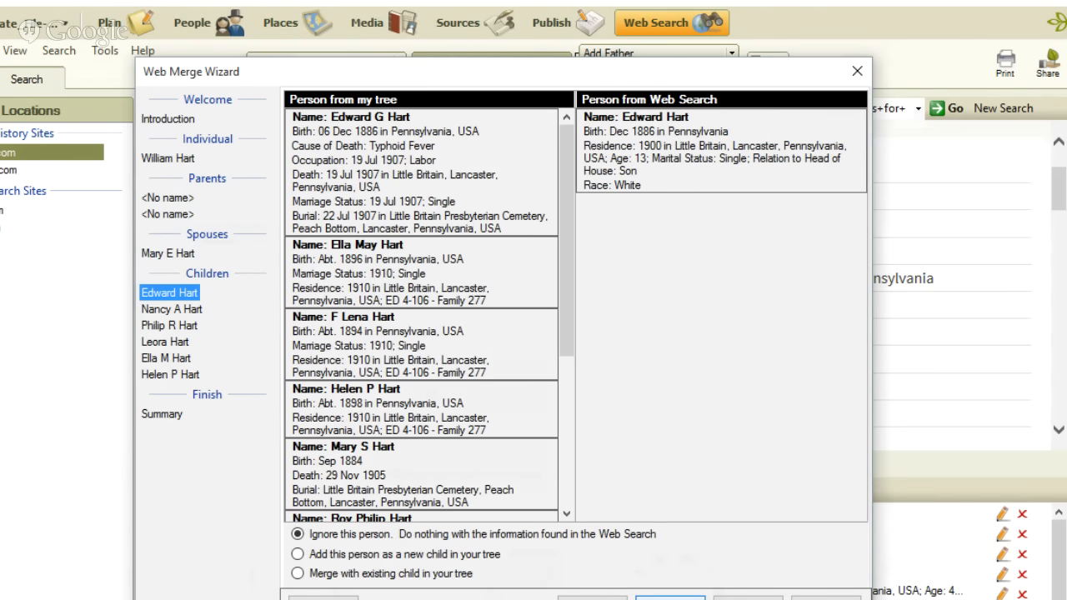
# Merge the 13-year-old census son with the matching existing child, setting his census birth fact to Alternate.
pyautogui.click(298, 574)
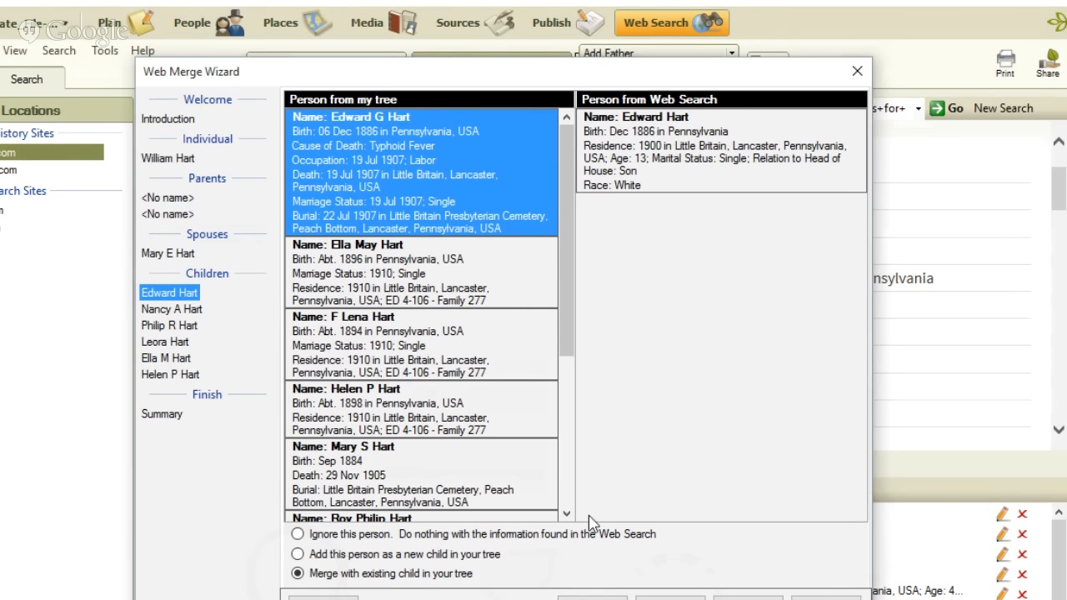
pyautogui.click(666, 598)
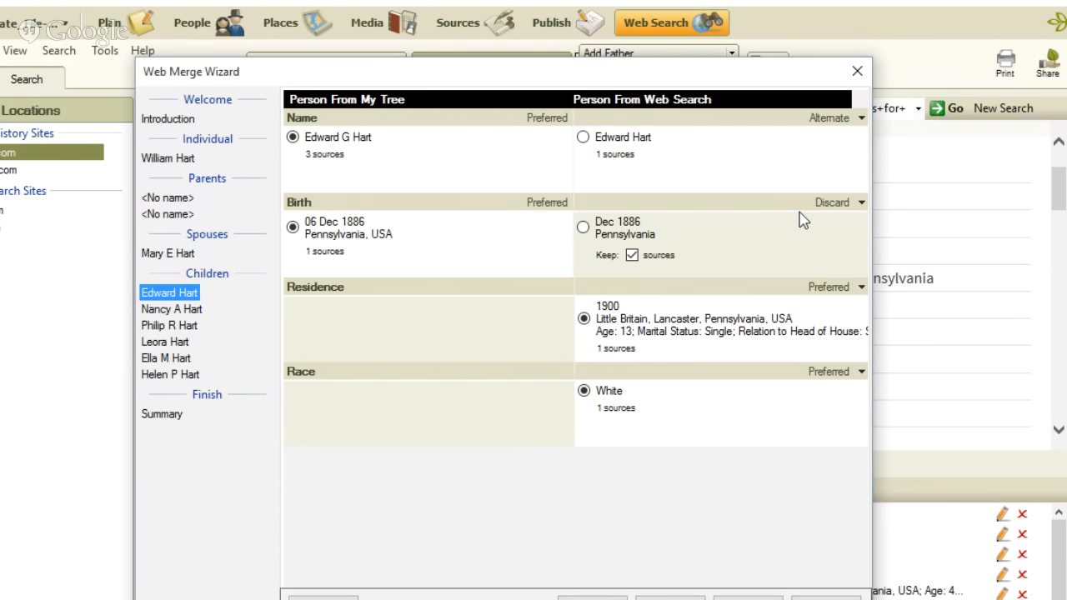
pyautogui.click(861, 203)
pyautogui.click(852, 236)
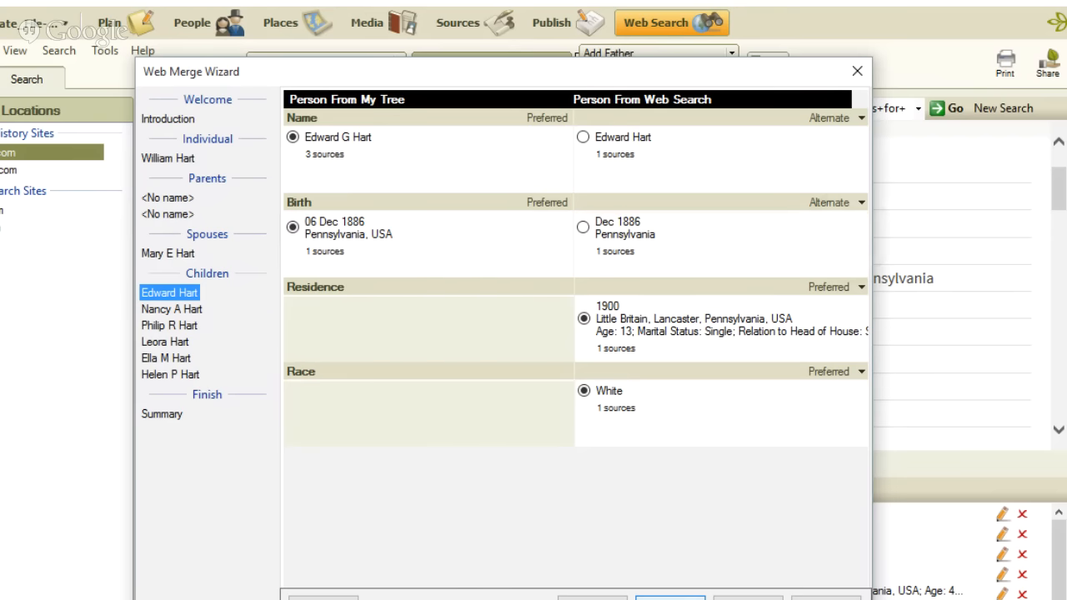
pyautogui.click(670, 597)
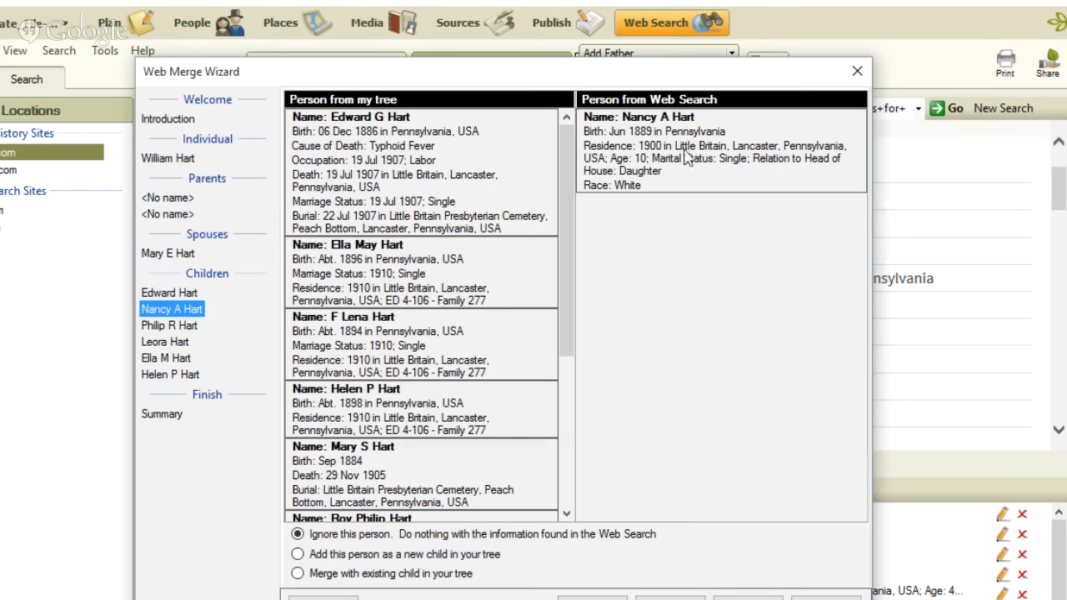
# Check the existing children for a match to the 10-year-old census daughter, and add her as a new child in the existing family.
pyautogui.click(300, 575)
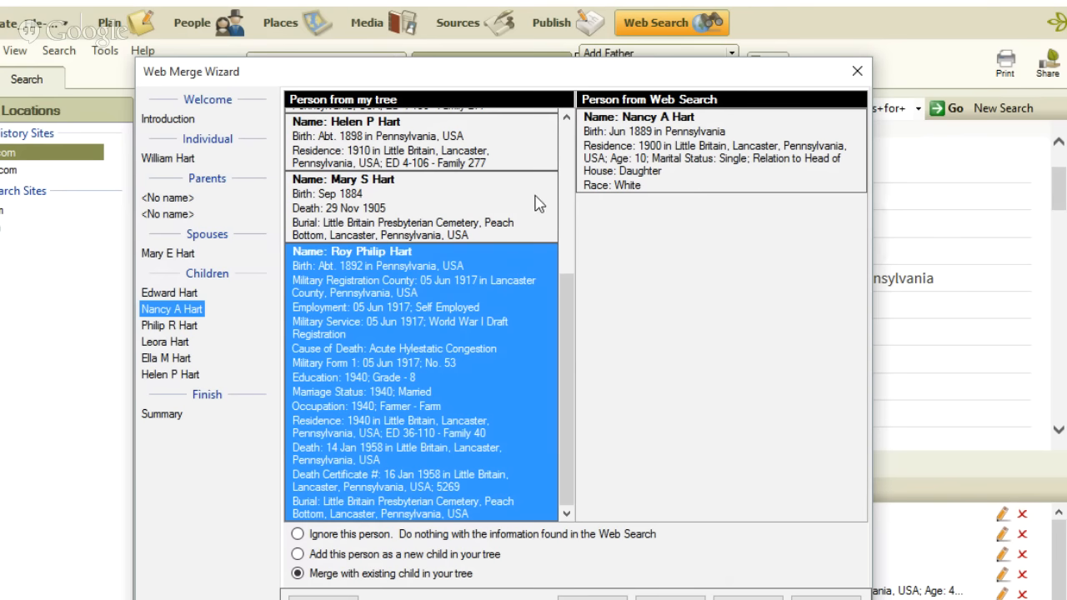
pyautogui.moveTo(570, 300); pyautogui.dragTo(574, 250)
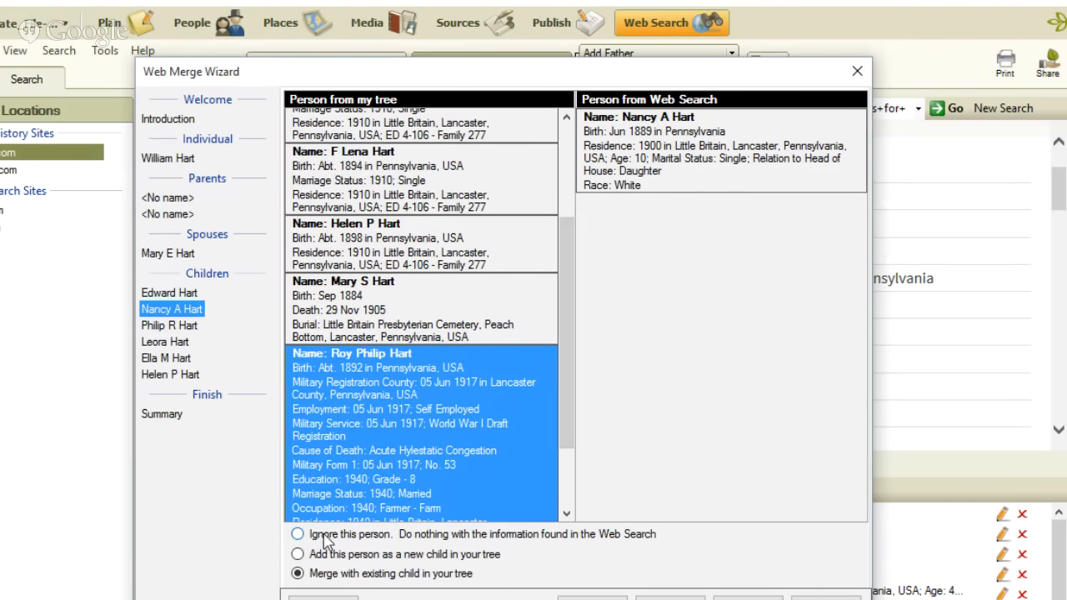
pyautogui.click(299, 555)
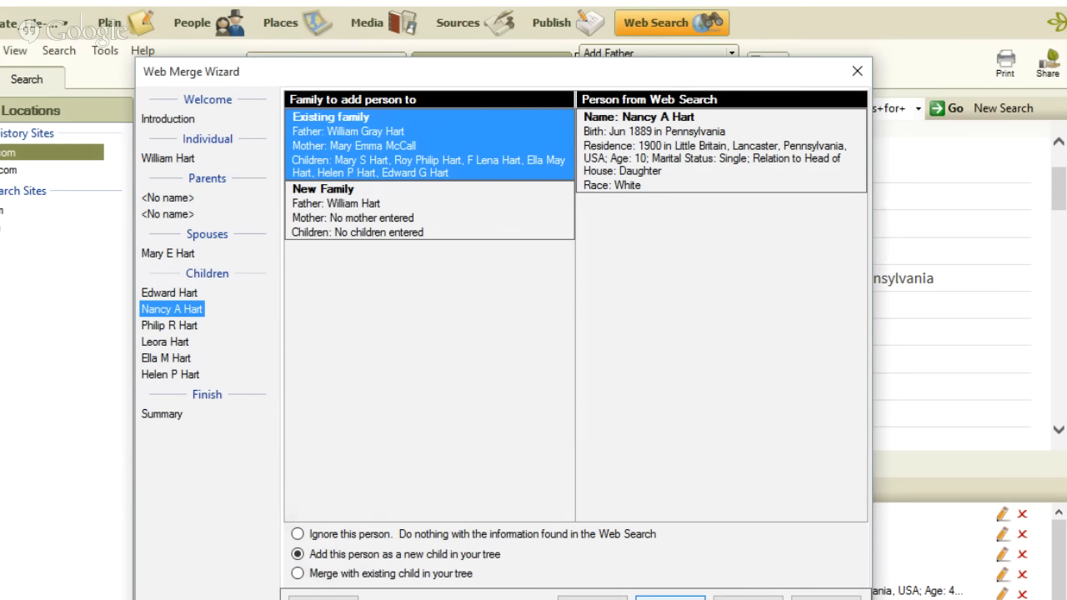
pyautogui.click(671, 598)
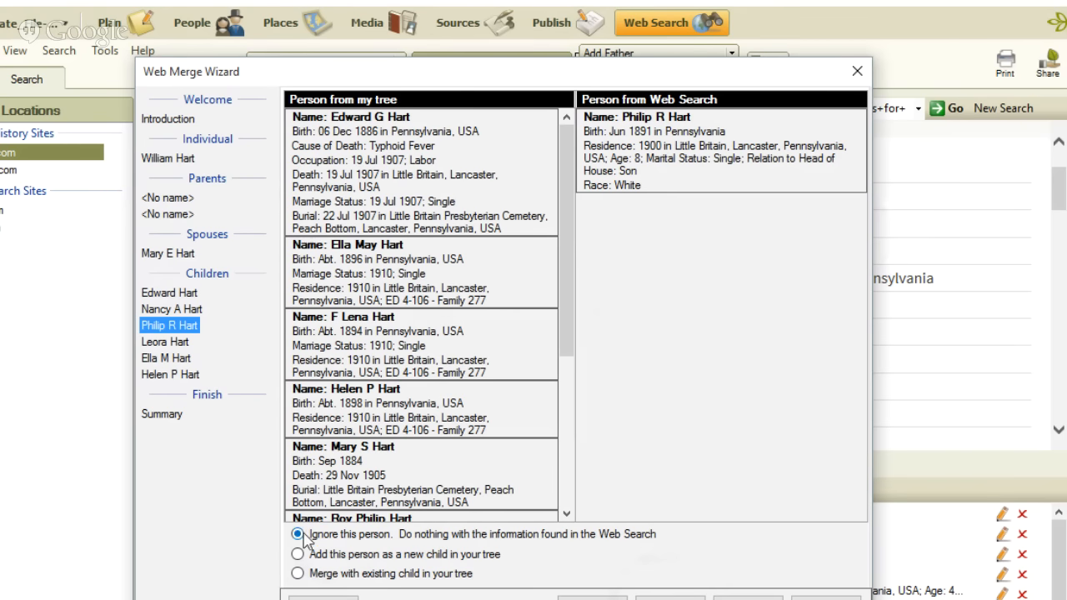
# Merge the 8-year-old census son with the matching existing child, keeping the tree's name, birth and residence preferred.
pyautogui.click(298, 573)
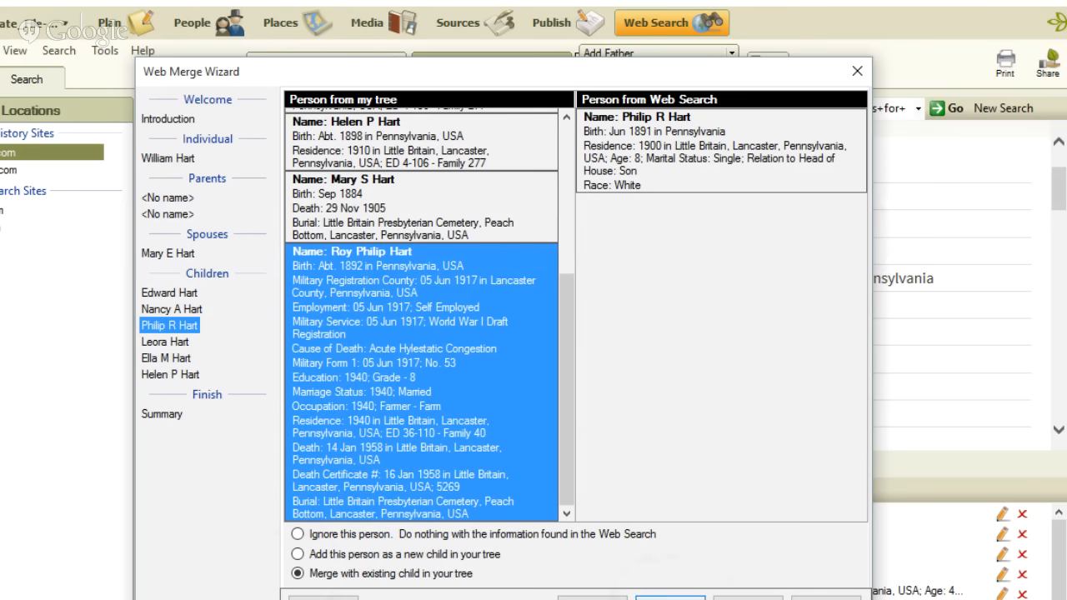
pyautogui.click(669, 598)
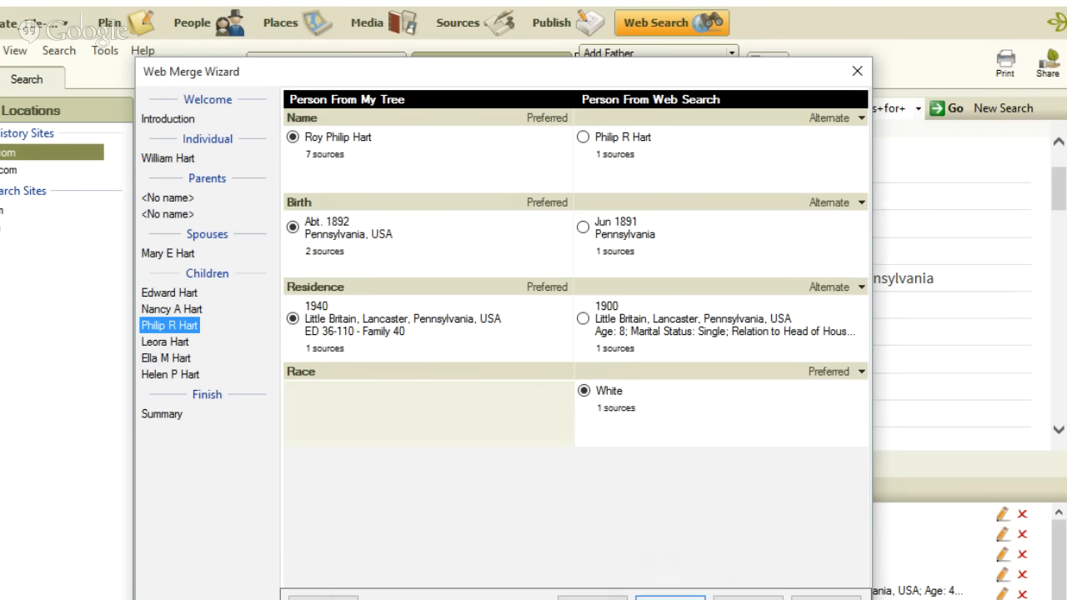
pyautogui.click(670, 597)
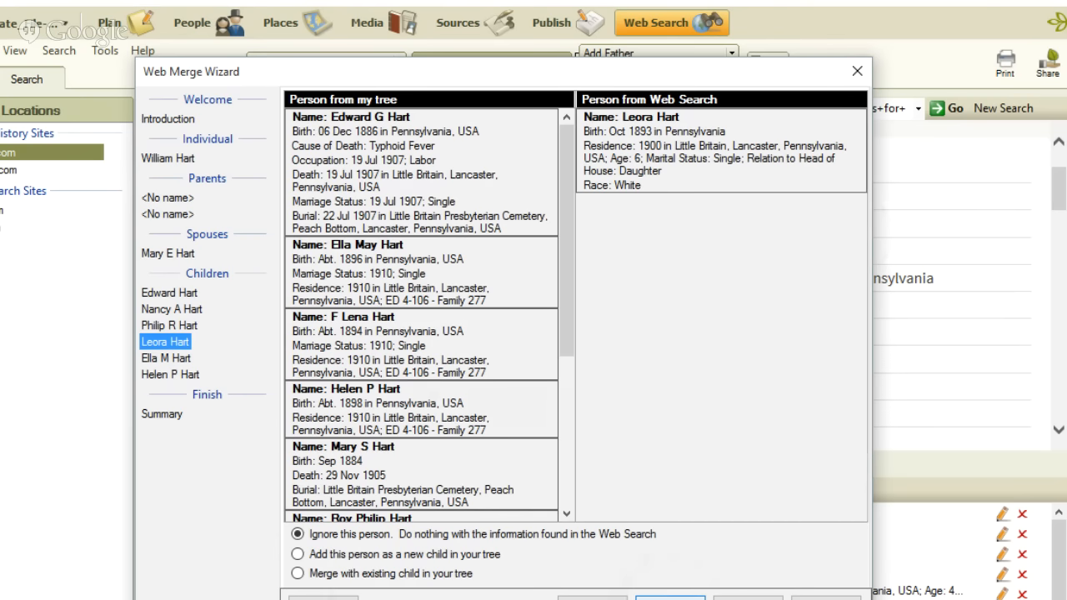
# Merge the 6-year-old census daughter with the matching existing child, keeping the census name, birth and residence as alternates.
pyautogui.click(297, 573)
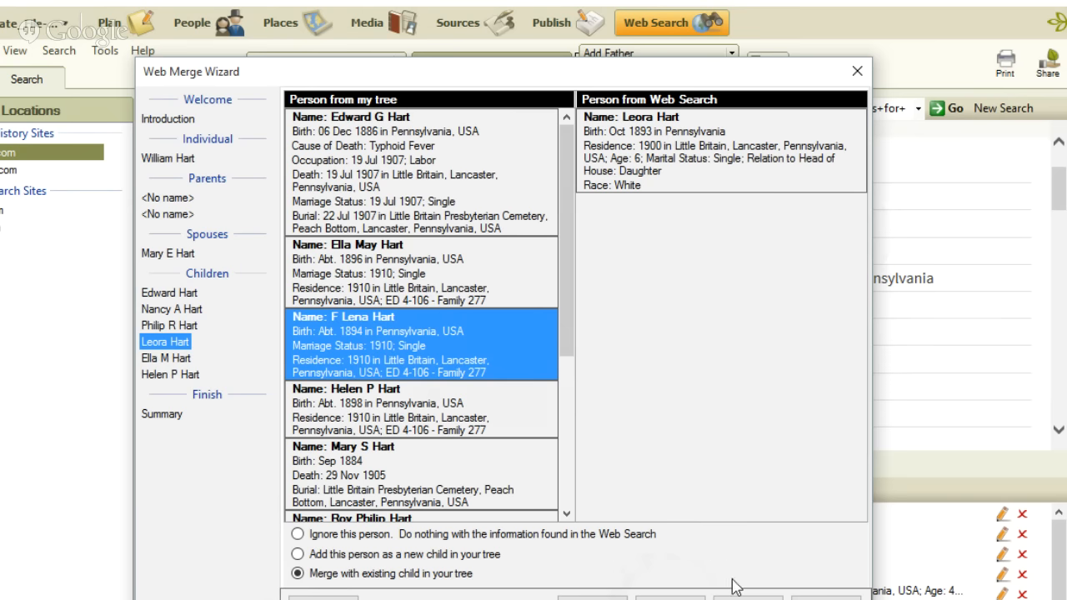
pyautogui.click(670, 598)
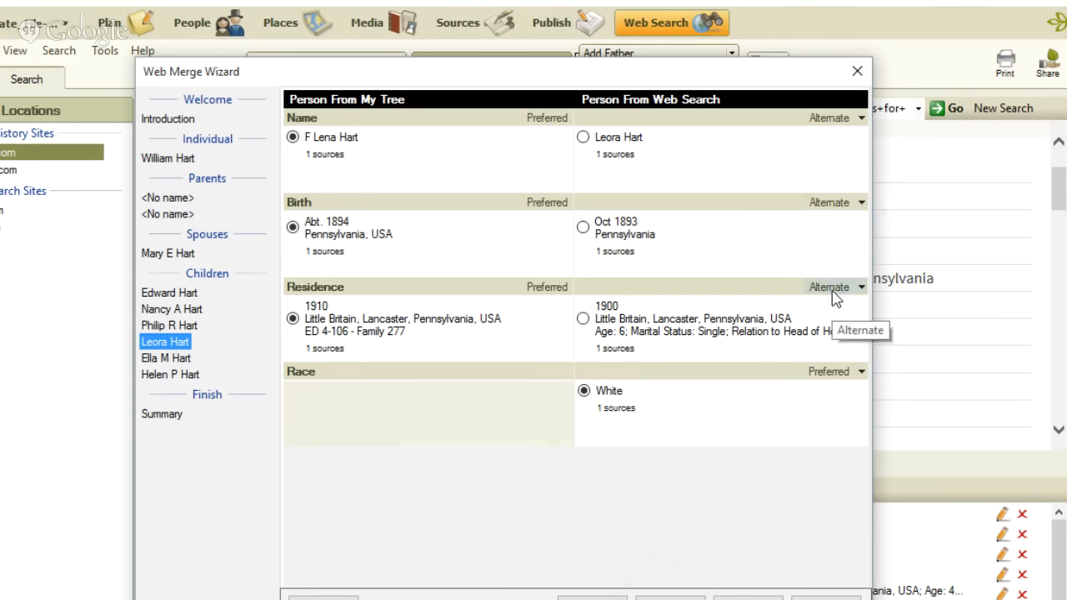
pyautogui.click(671, 597)
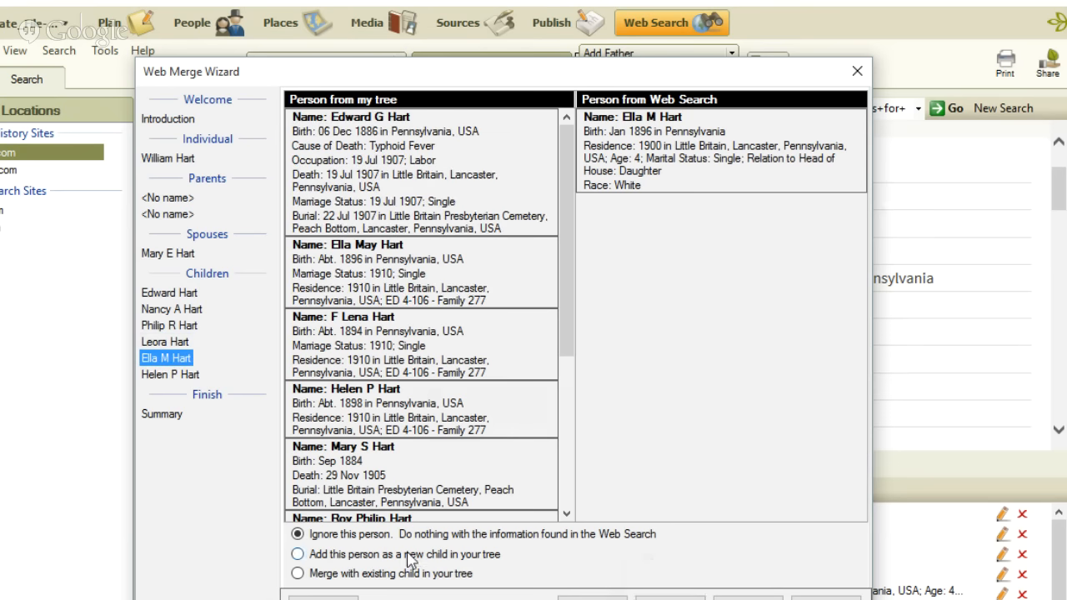
# Merge the 4-year-old census daughter with the matching existing child, leaving the tree's name, birth and residence preferred.
pyautogui.click(297, 574)
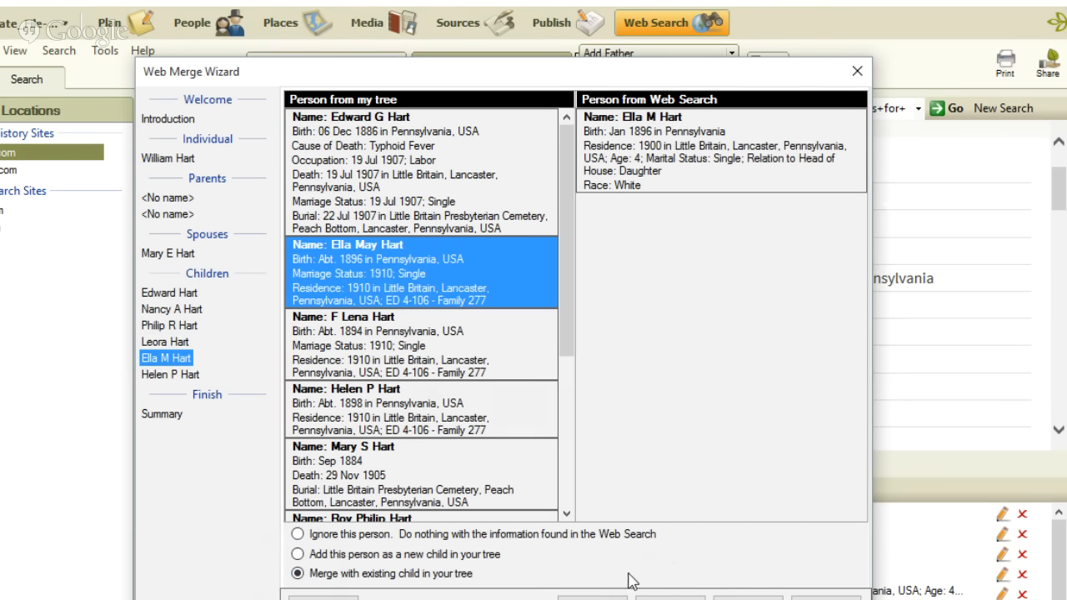
pyautogui.click(660, 595)
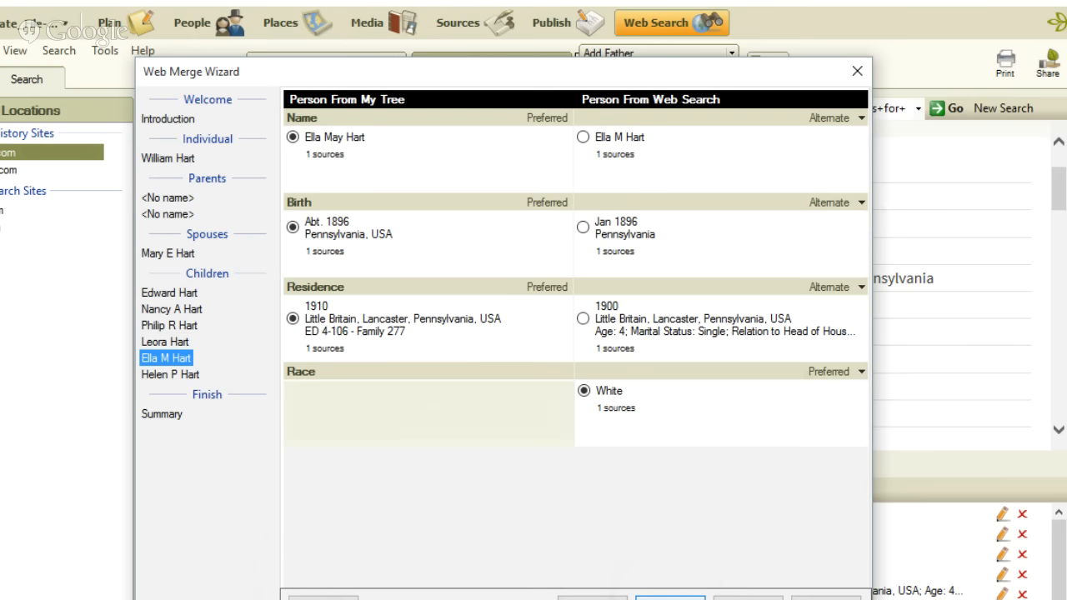
pyautogui.click(670, 598)
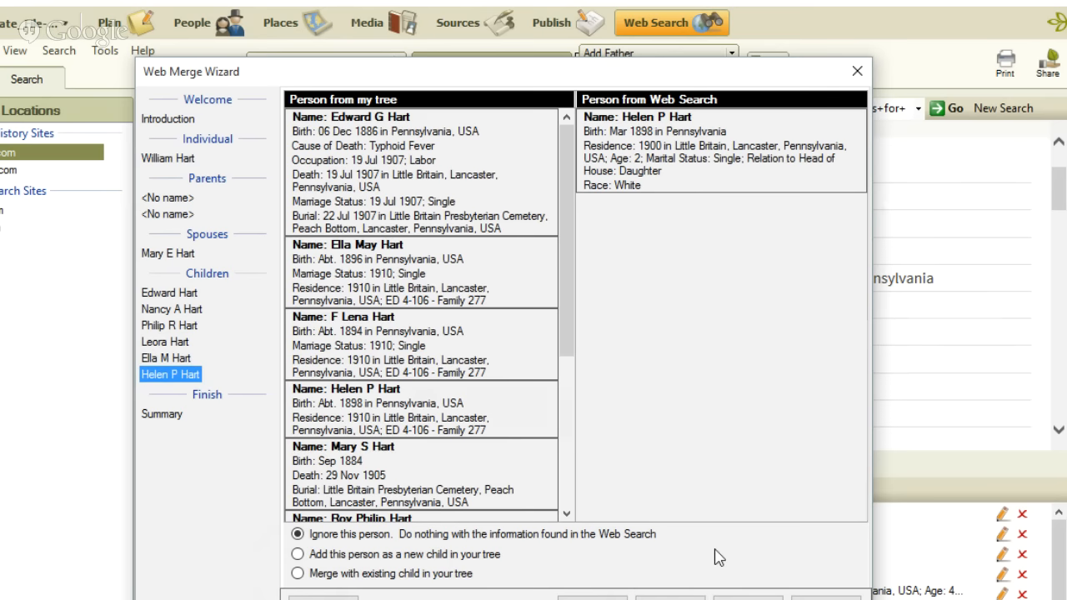
# Merge the 2-year-old census daughter with the matching existing child, making the census birth preferred, and run the whole merge with media included.
pyautogui.click(297, 573)
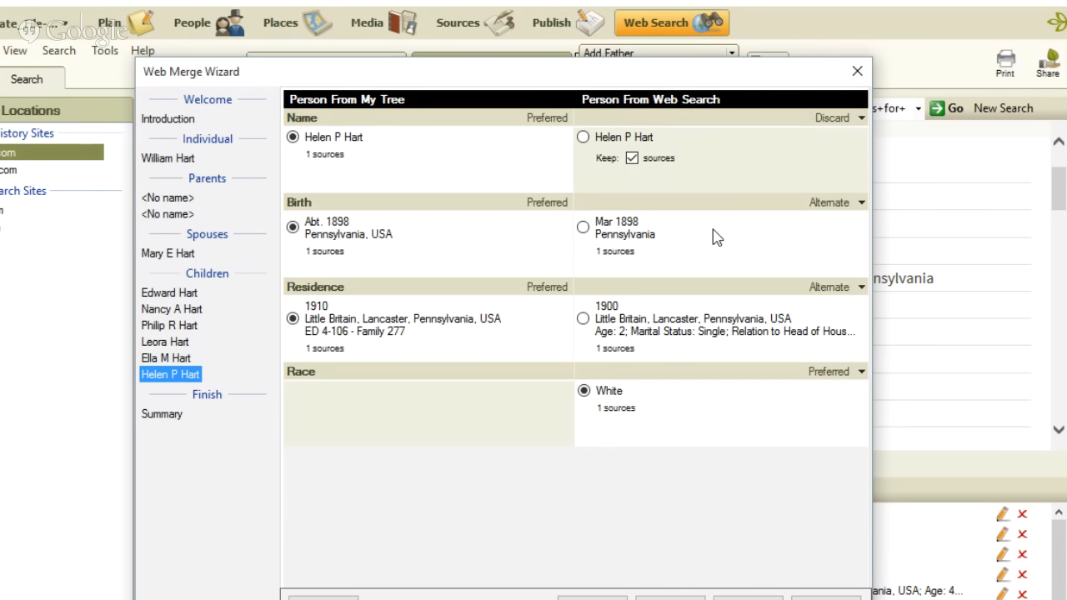
pyautogui.click(583, 228)
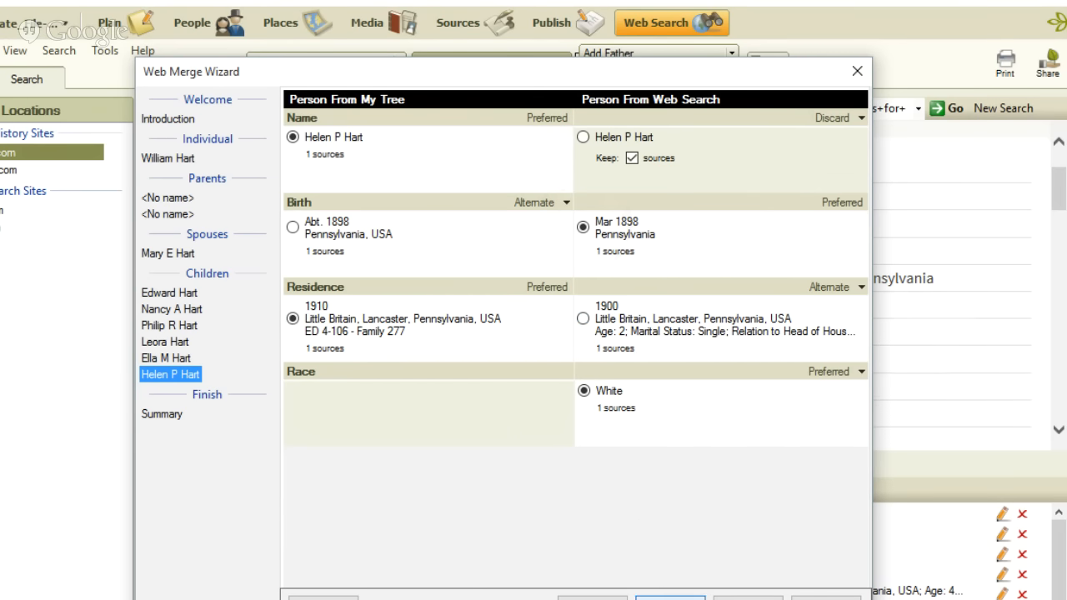
pyautogui.click(669, 596)
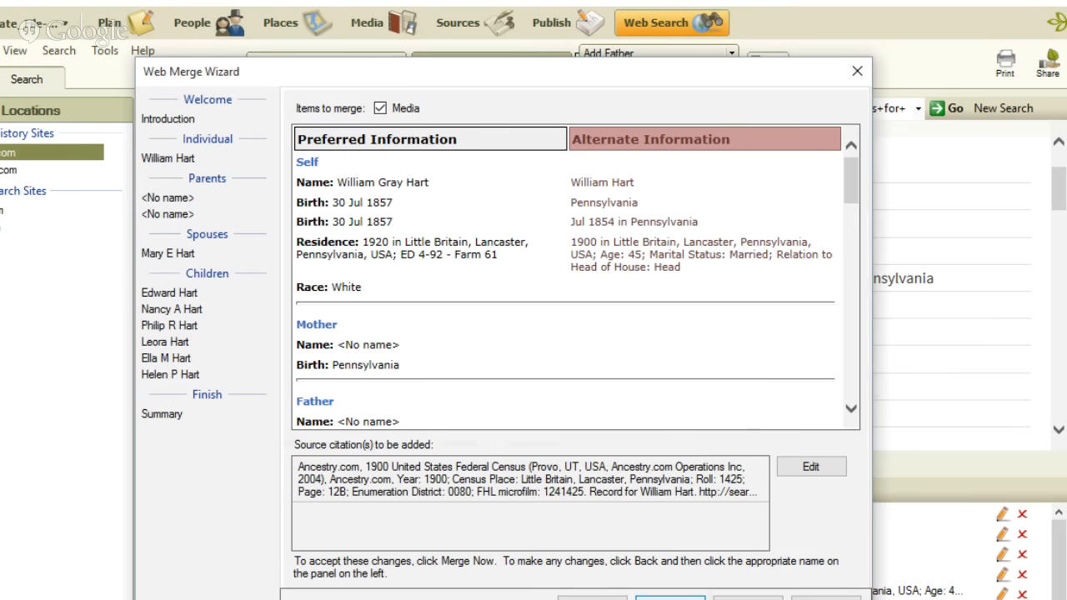
pyautogui.click(669, 597)
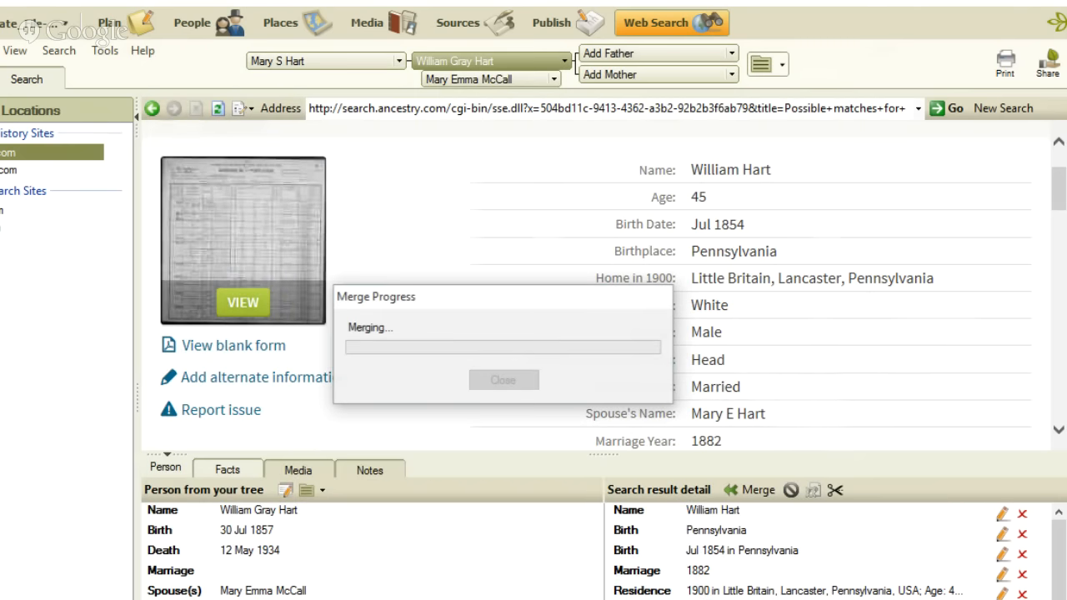